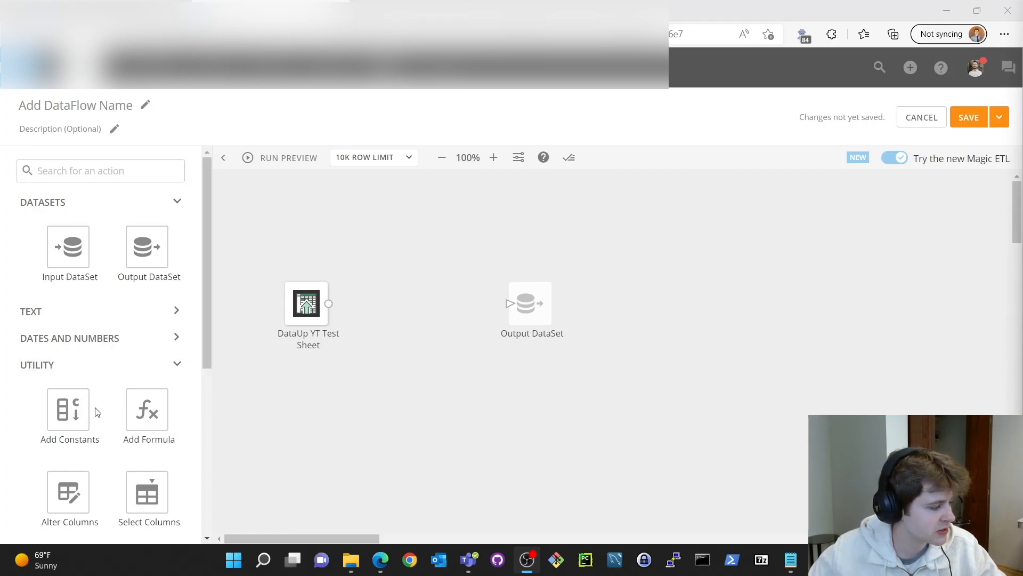
# Add an Add Formula action between the input and output datasets and connect the DataUp YT Test Sheet input to it
pyautogui.moveTo(147, 406); pyautogui.dragTo(380, 304)
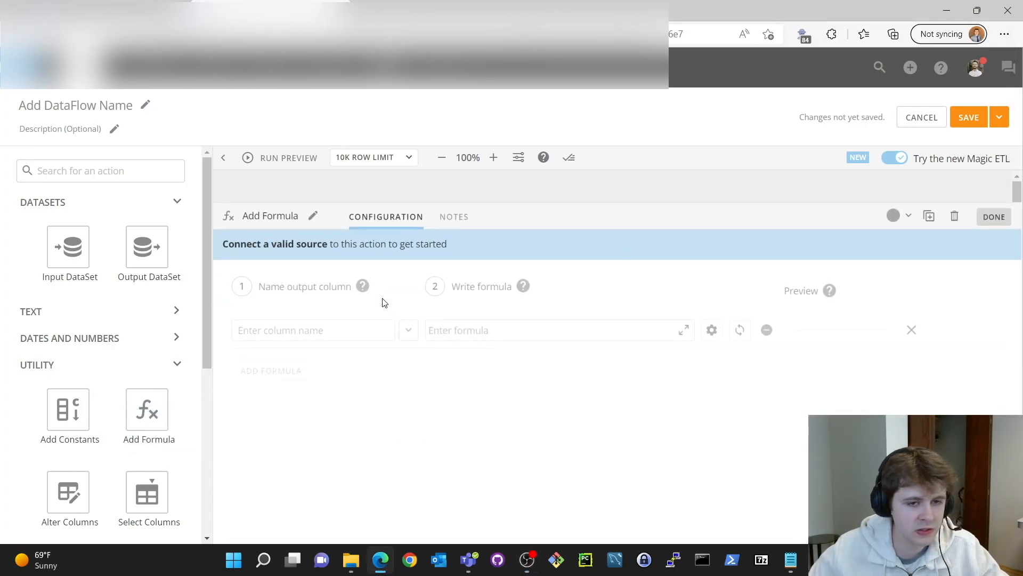
pyautogui.click(987, 217)
pyautogui.moveTo(329, 303); pyautogui.dragTo(352, 304)
# Name the output column of the Add Formula action Location
pyautogui.click(371, 316)
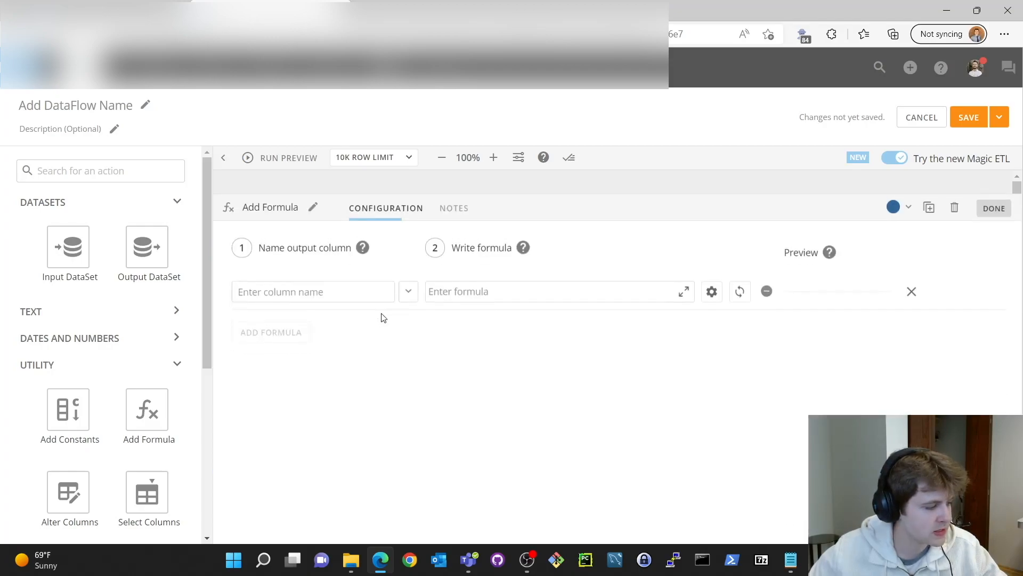
pyautogui.click(307, 303)
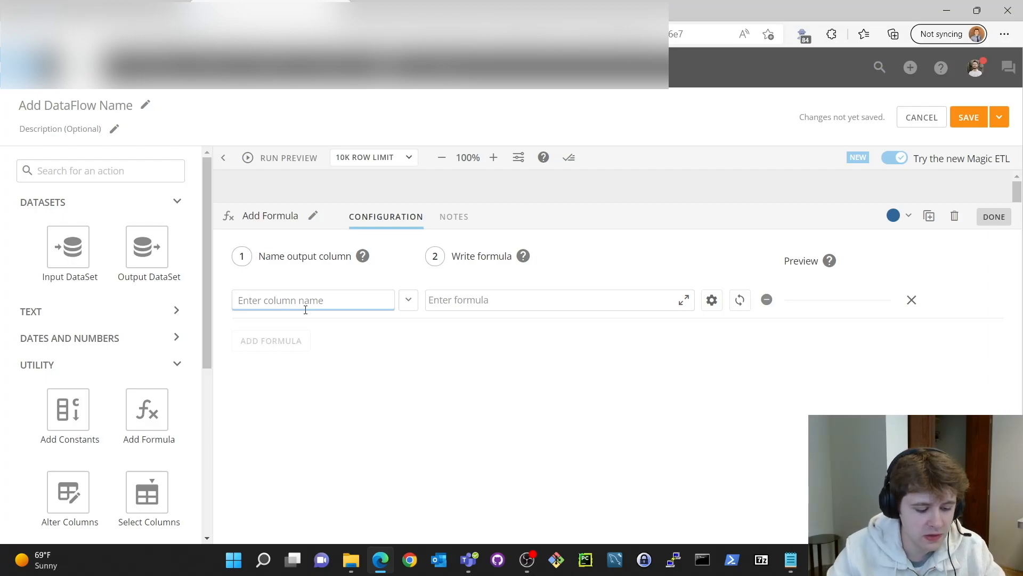
pyautogui.write('Location')
# In the expanded formula editor, write a CASE ... END block for Location with the condition WHEN `Type` = 'Client'
pyautogui.click(469, 308)
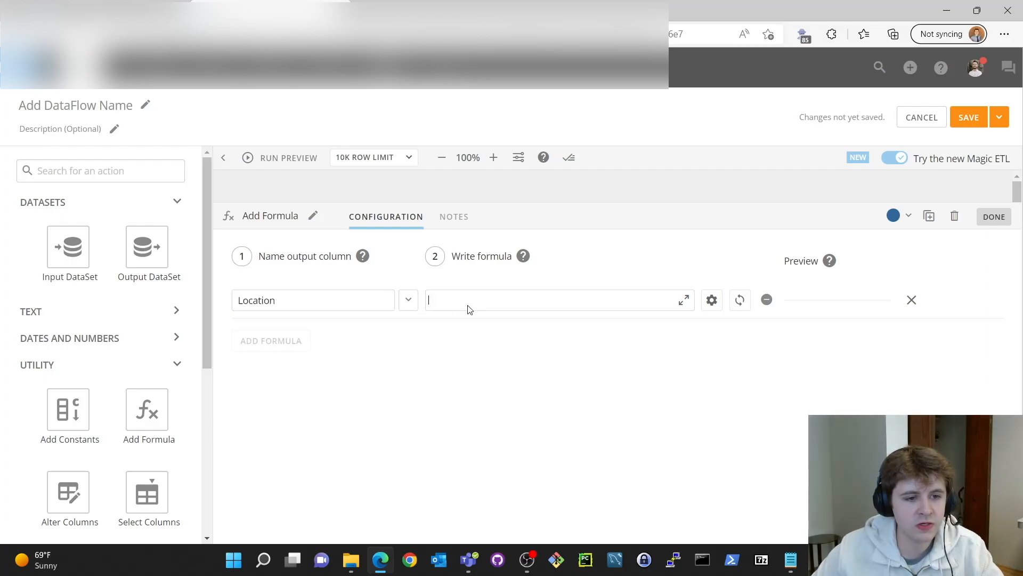
pyautogui.click(684, 302)
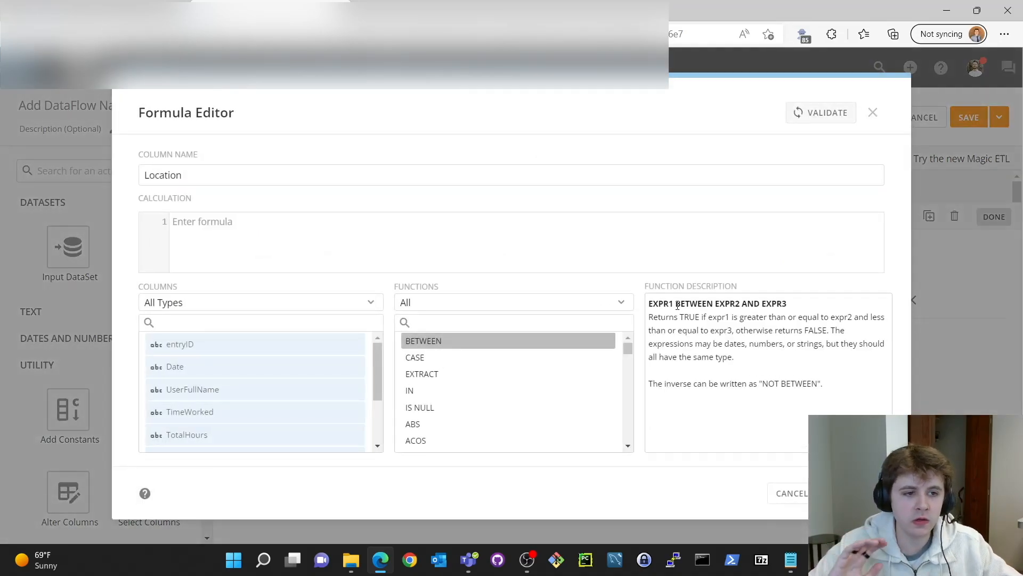
pyautogui.click(218, 216)
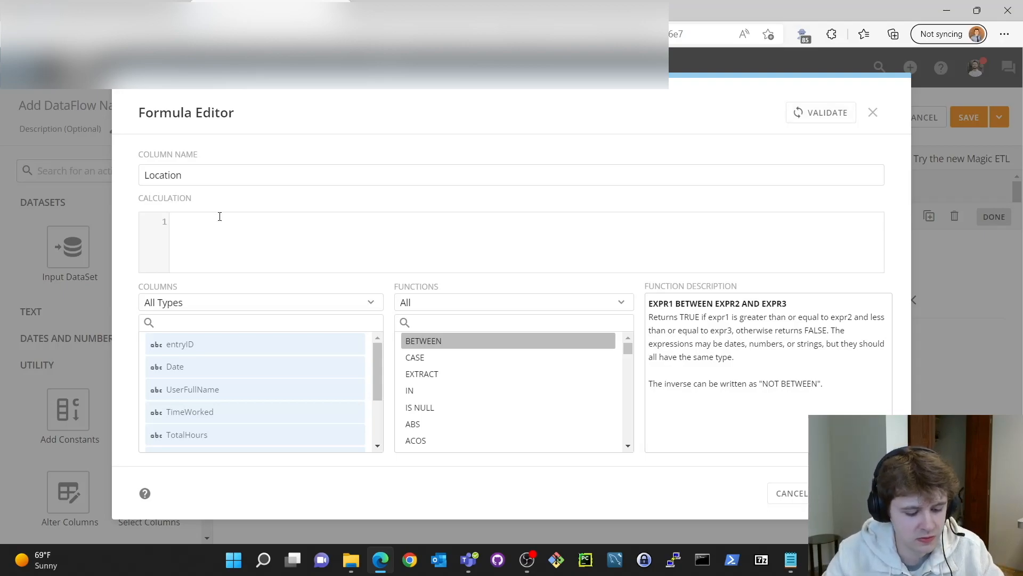
pyautogui.write('CASE ')
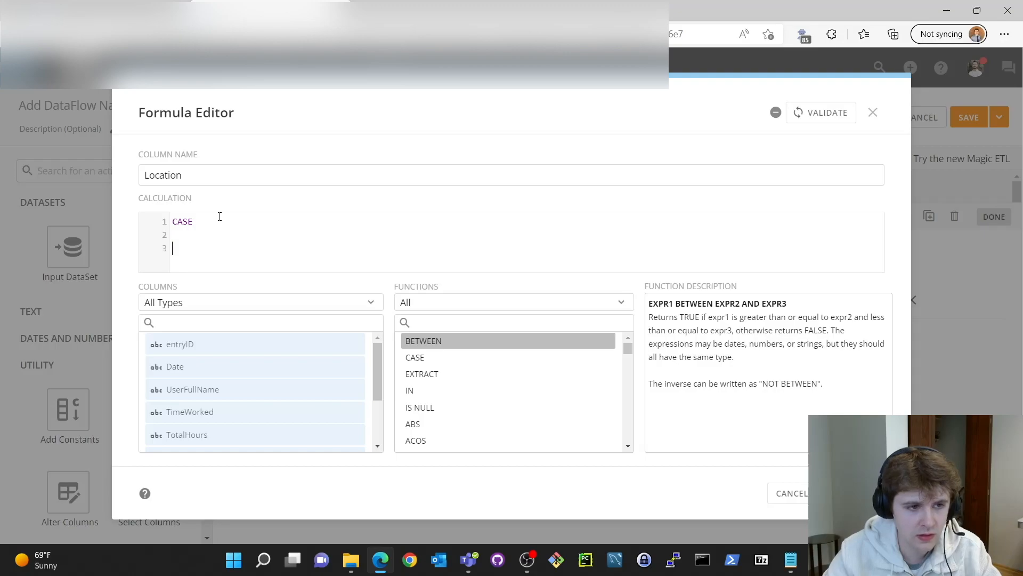
pyautogui.write('END')
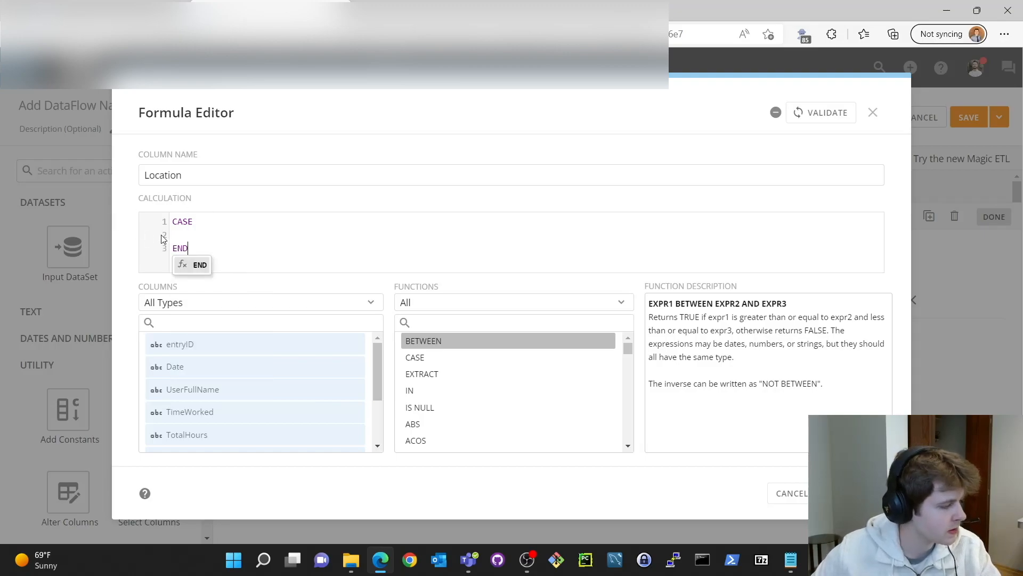
pyautogui.click(179, 236)
pyautogui.write('WHEN')
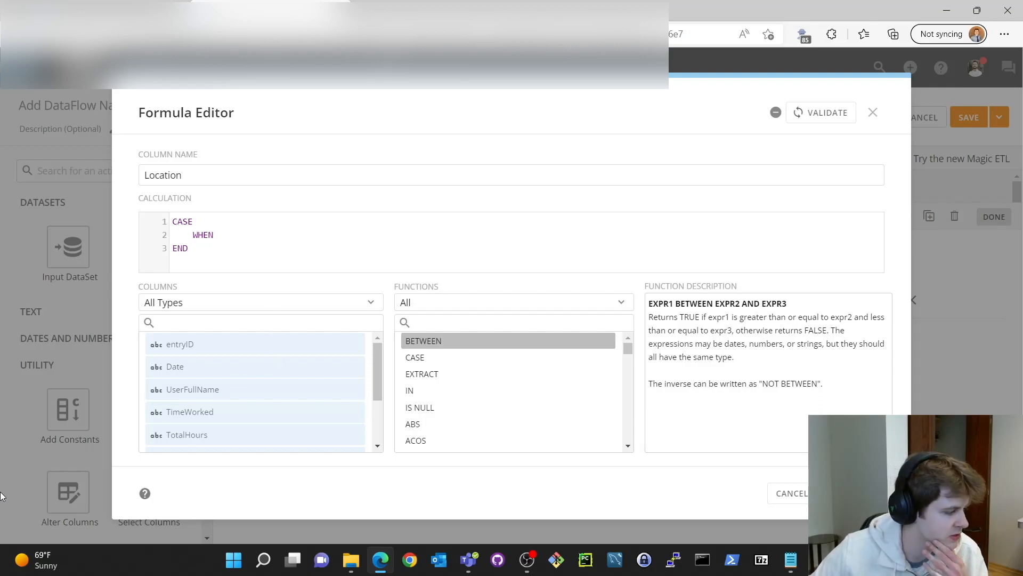
pyautogui.scroll(-1, 251, 397)
pyautogui.click(192, 404)
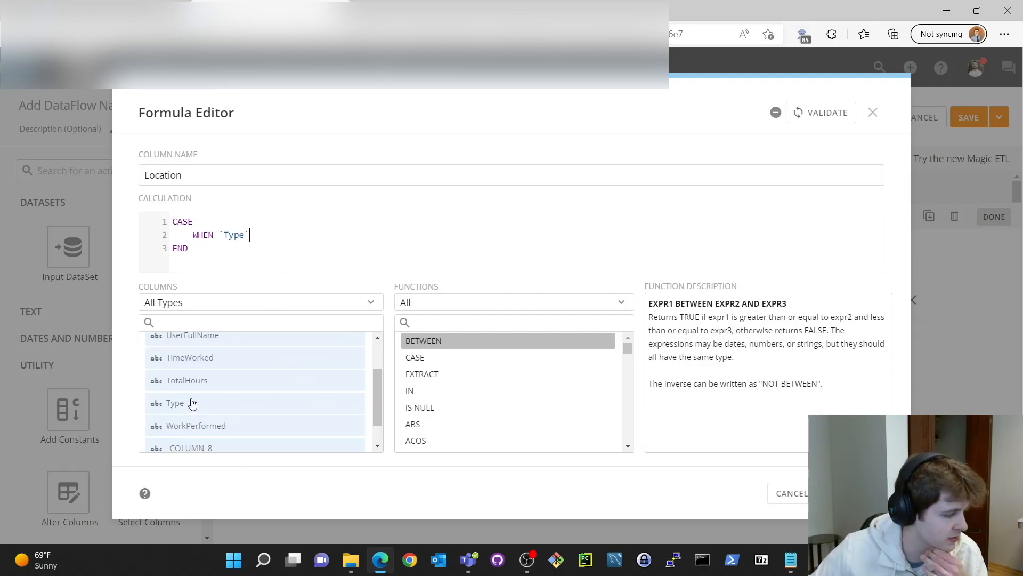
pyautogui.write('= ')
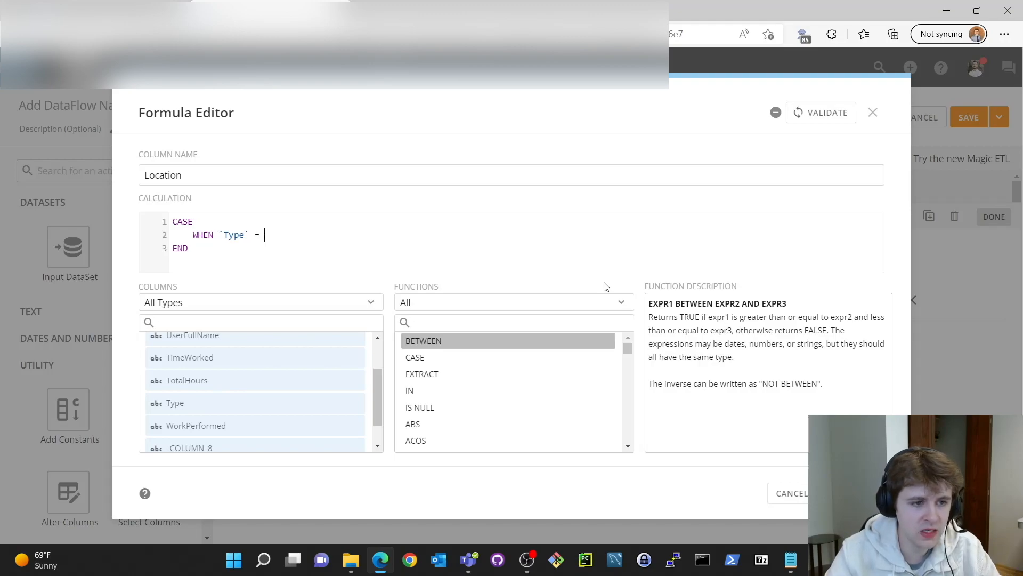
pyautogui.write("'Client")
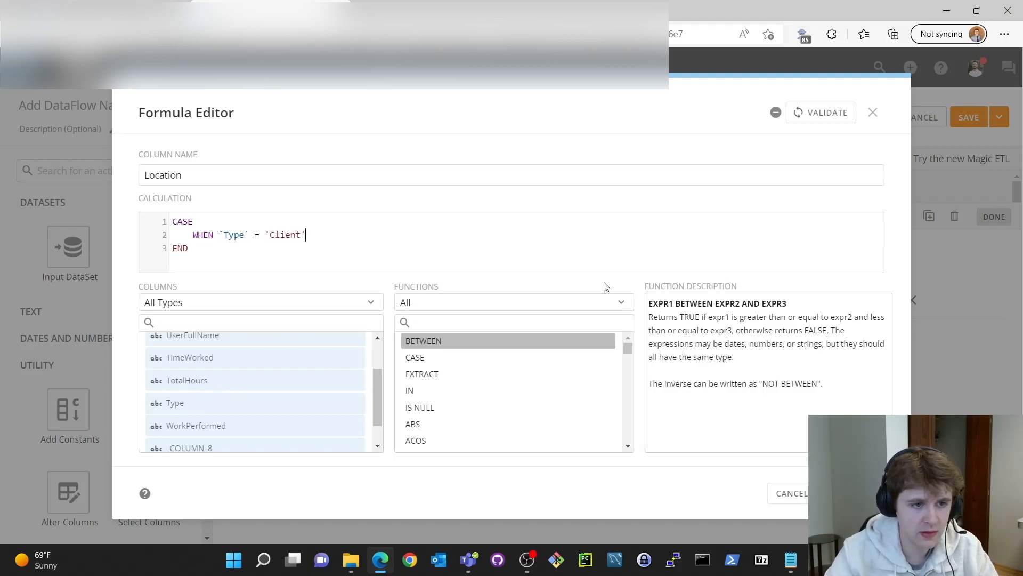
# Complete the CASE block with THEN 'Mayo Clinic' and ELSE 'DataUp' on separate lines before END
pyautogui.press('Return')
pyautogui.write('T')
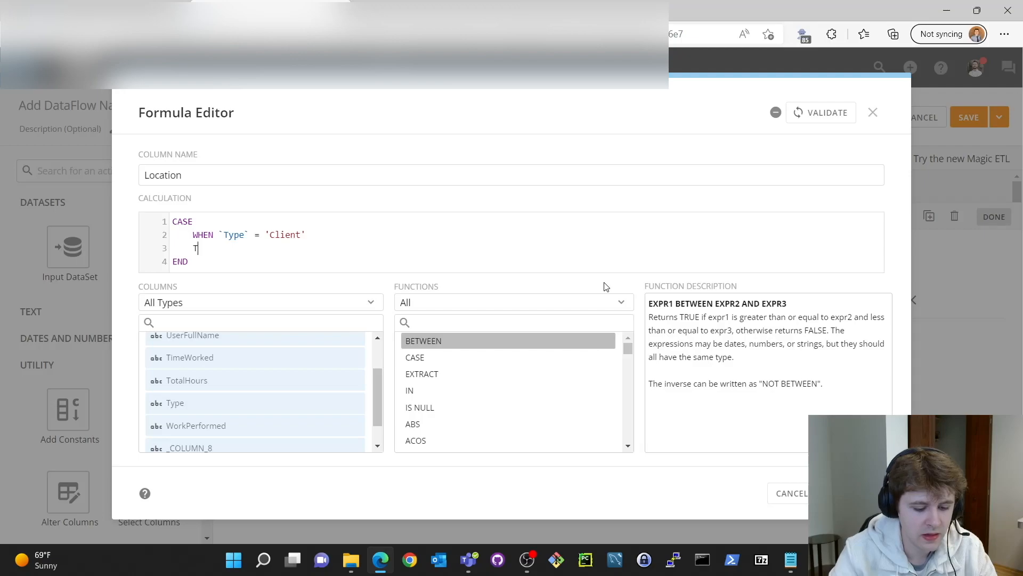
pyautogui.write("HEN ''")
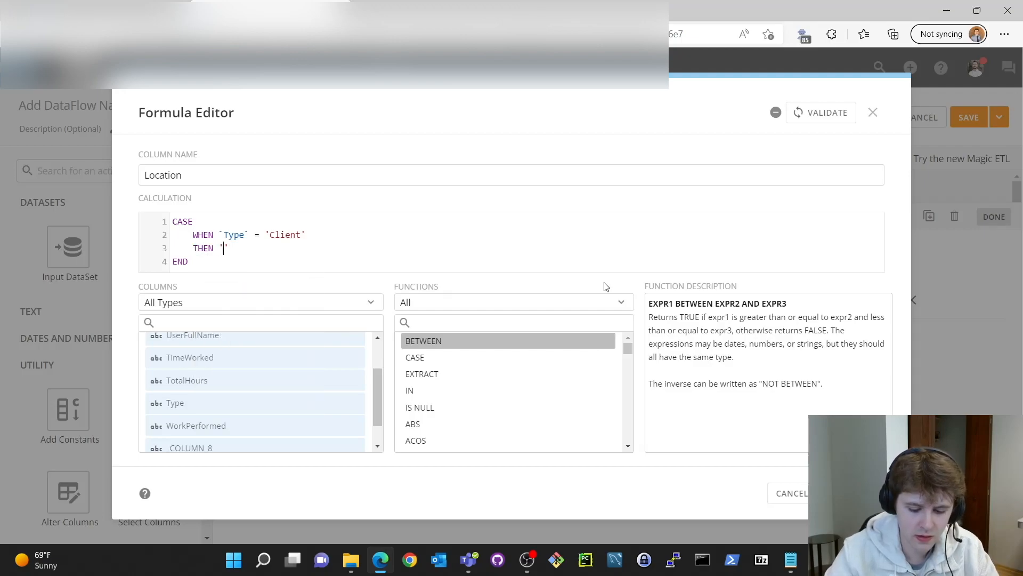
pyautogui.write('Mayo Clini')
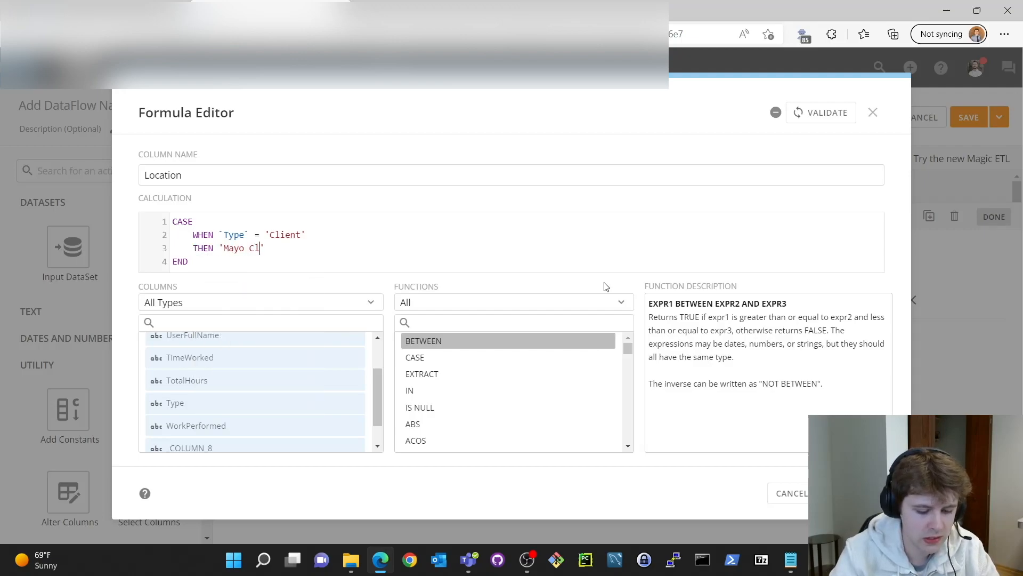
pyautogui.write('c')
pyautogui.press('End')
pyautogui.press('Return')
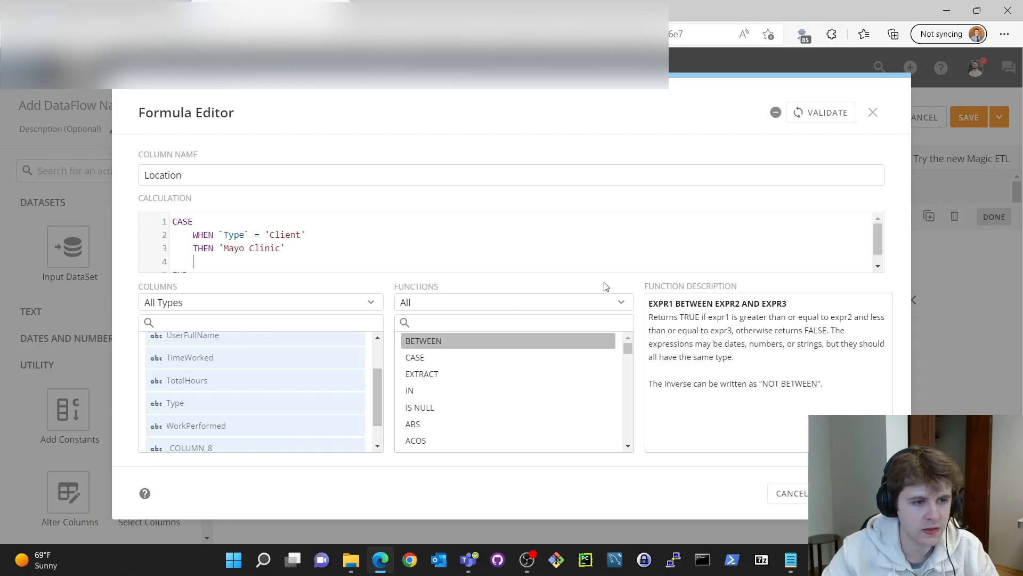
pyautogui.write("ELSE 'DataU")
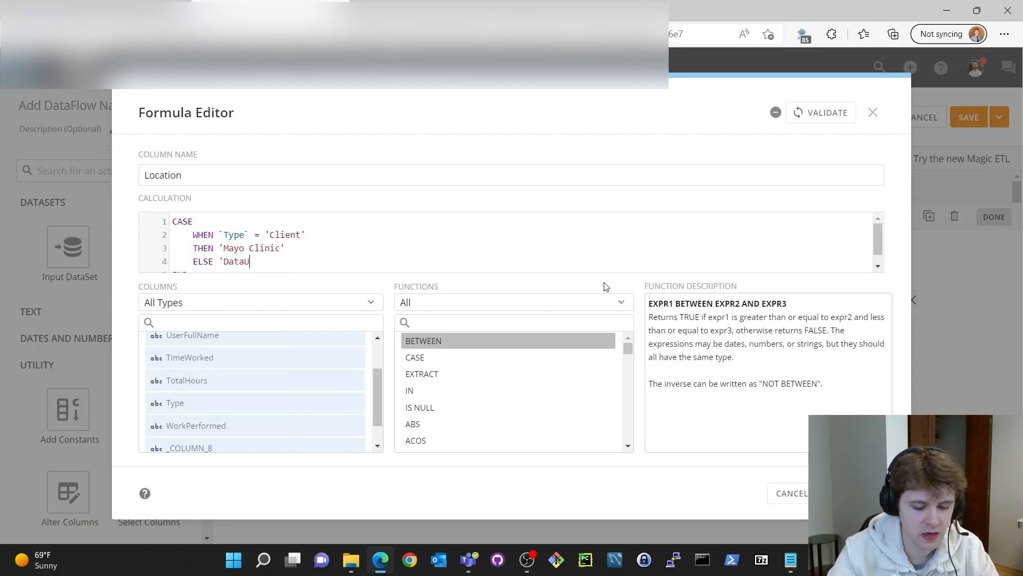
pyautogui.write("p'")
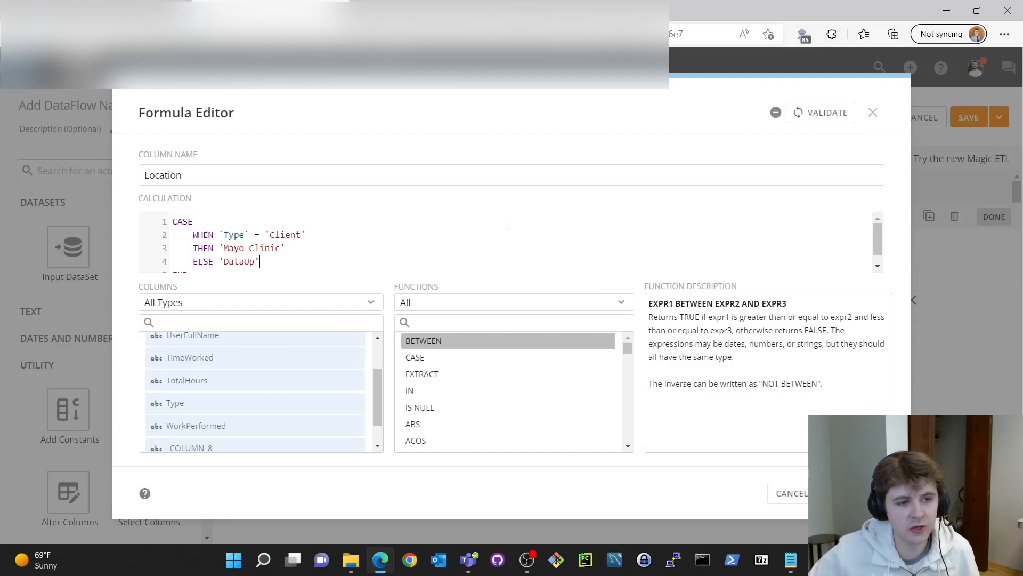
pyautogui.moveTo(139, 175); pyautogui.dragTo(206, 176)
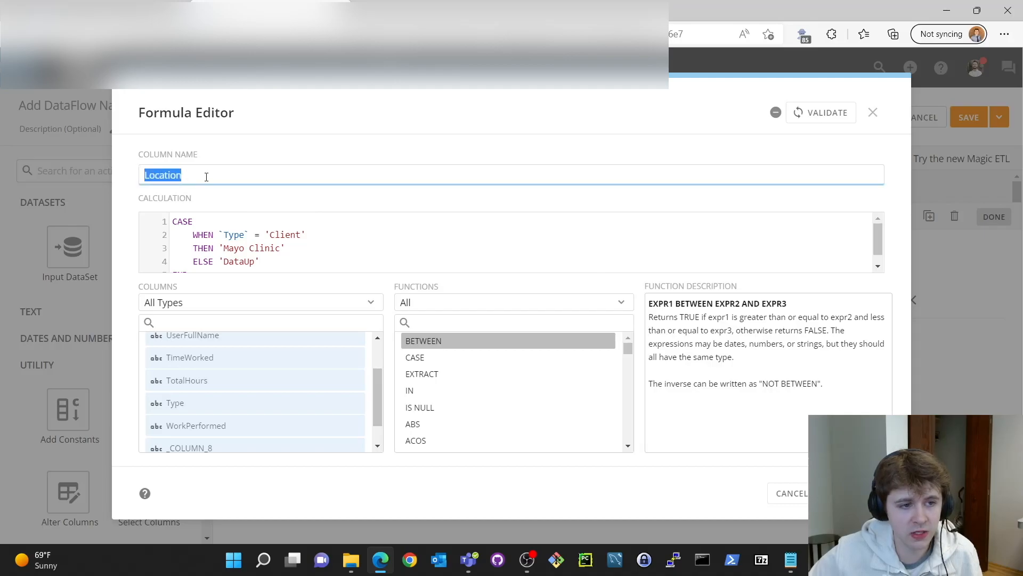
pyautogui.click(202, 216)
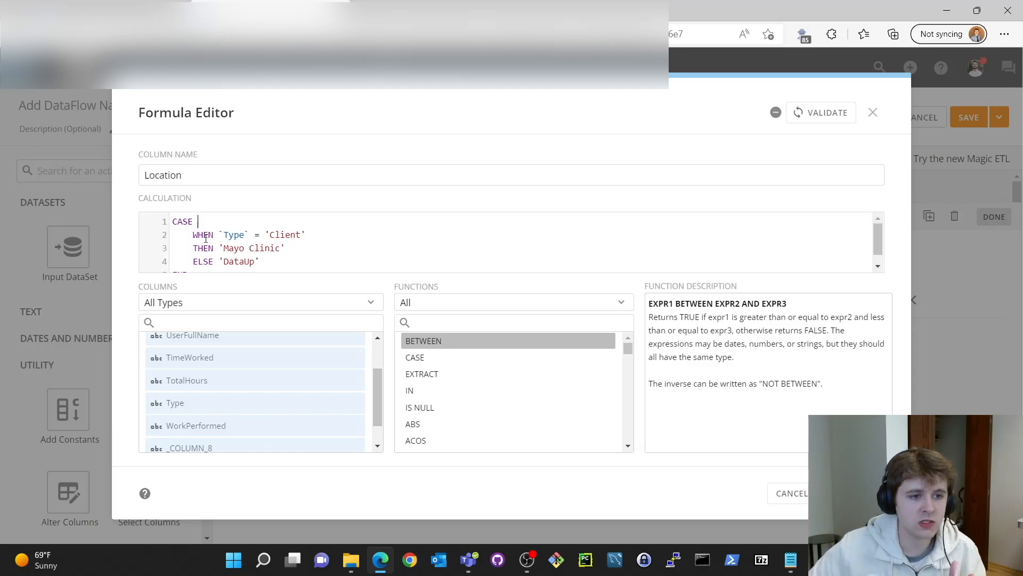
pyautogui.moveTo(218, 248); pyautogui.dragTo(286, 248)
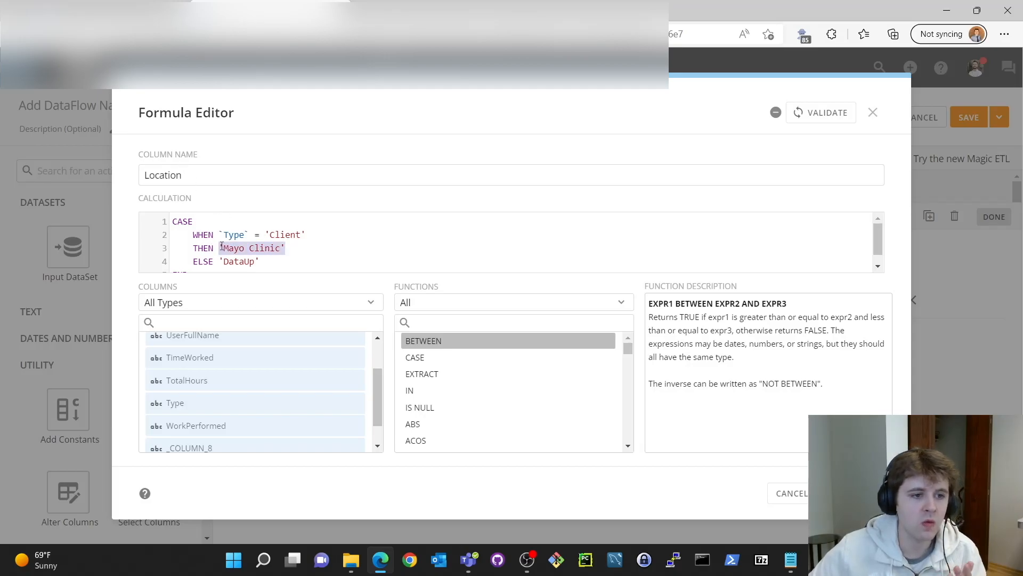
pyautogui.moveTo(219, 261); pyautogui.dragTo(262, 261)
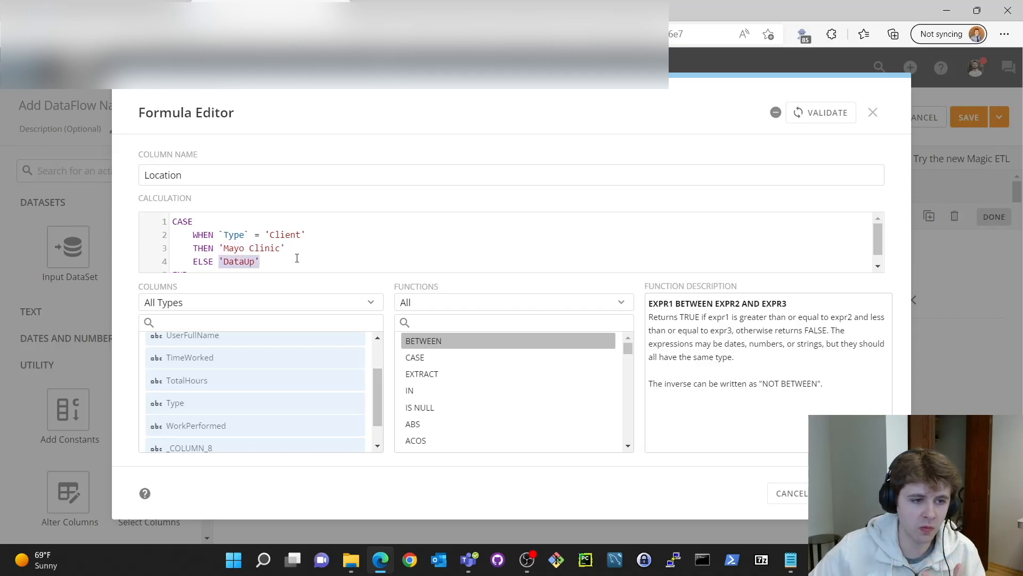
# Validate the Location formula and apply it to the Add Formula action
pyautogui.click(823, 113)
pyautogui.click(871, 493)
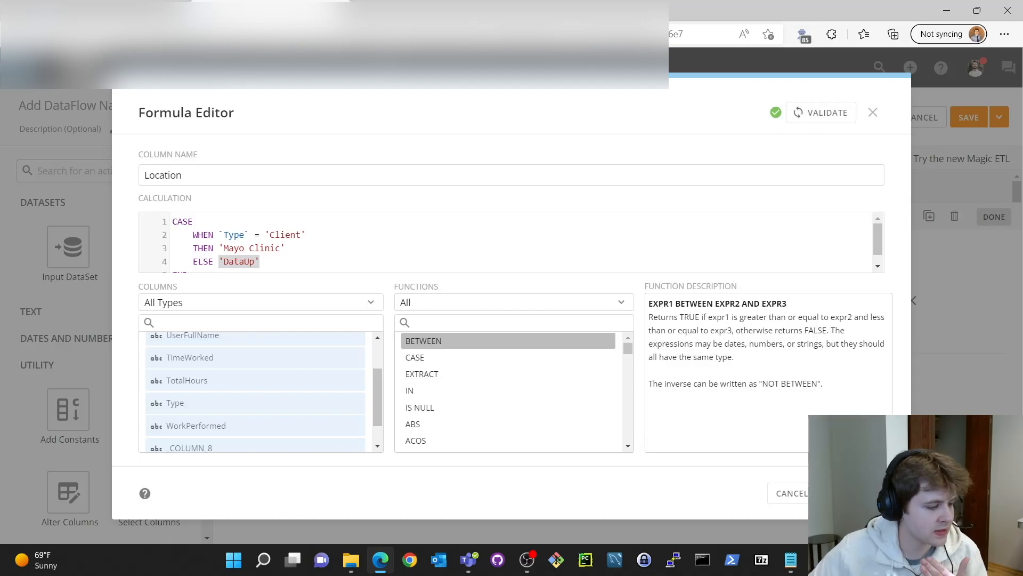
pyautogui.click(796, 519)
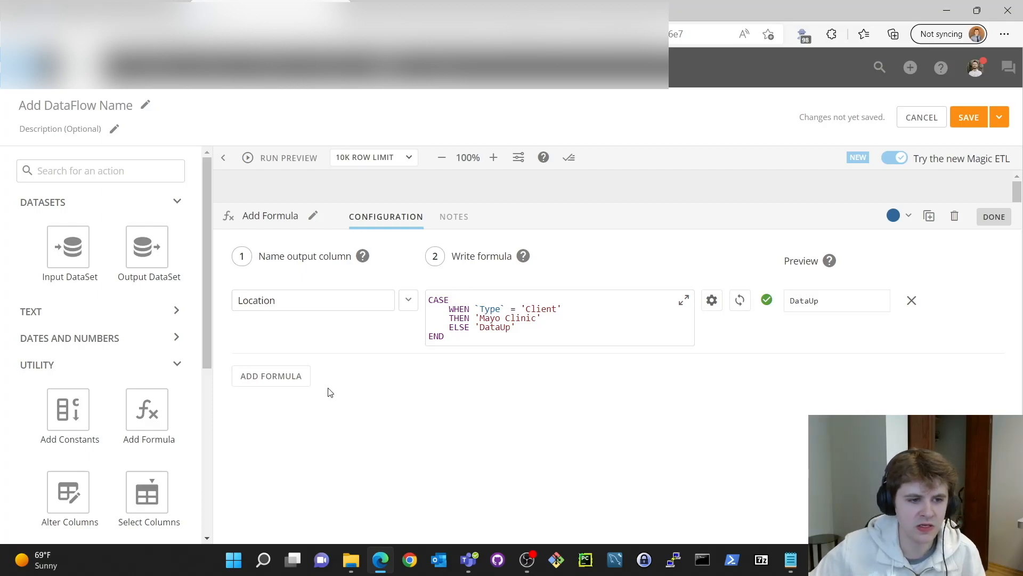
# Finish configuring the Add Formula action with only the Location formula and connect it to the Output DataSet
pyautogui.click(287, 382)
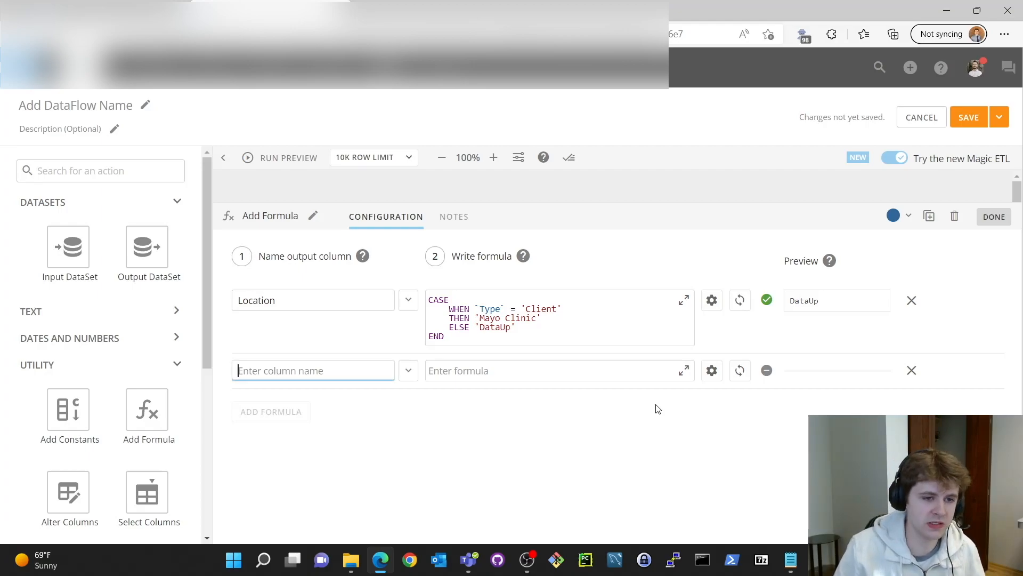
pyautogui.click(911, 370)
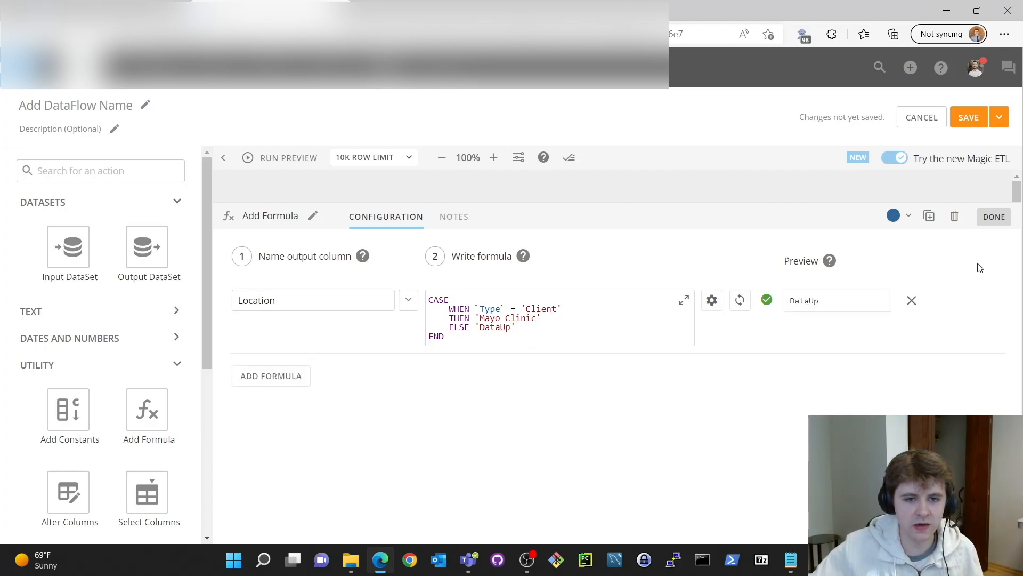
pyautogui.click(992, 217)
pyautogui.moveTo(393, 304); pyautogui.dragTo(509, 309)
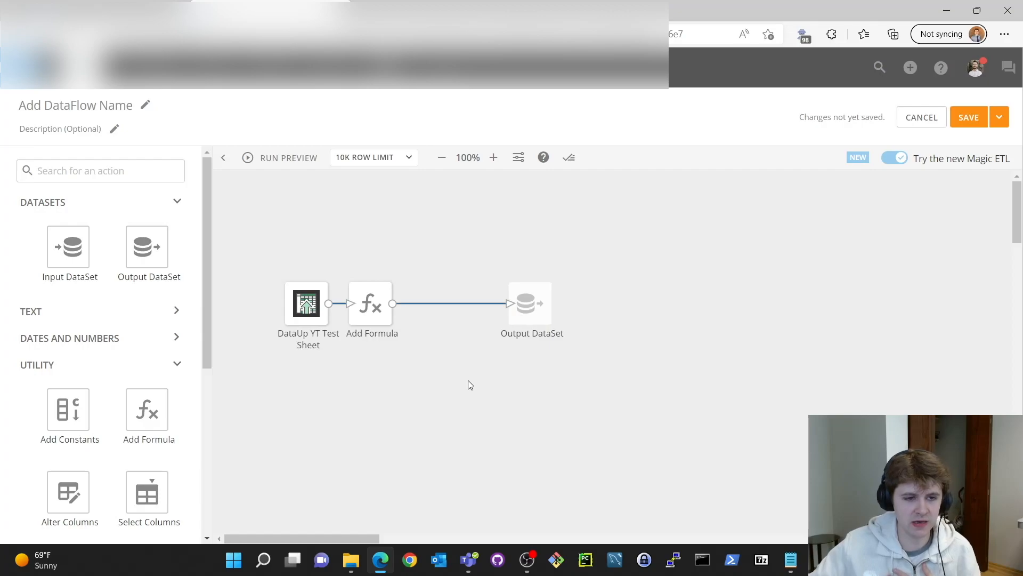
# Name the output dataset YT and finish its configuration
pyautogui.click(544, 315)
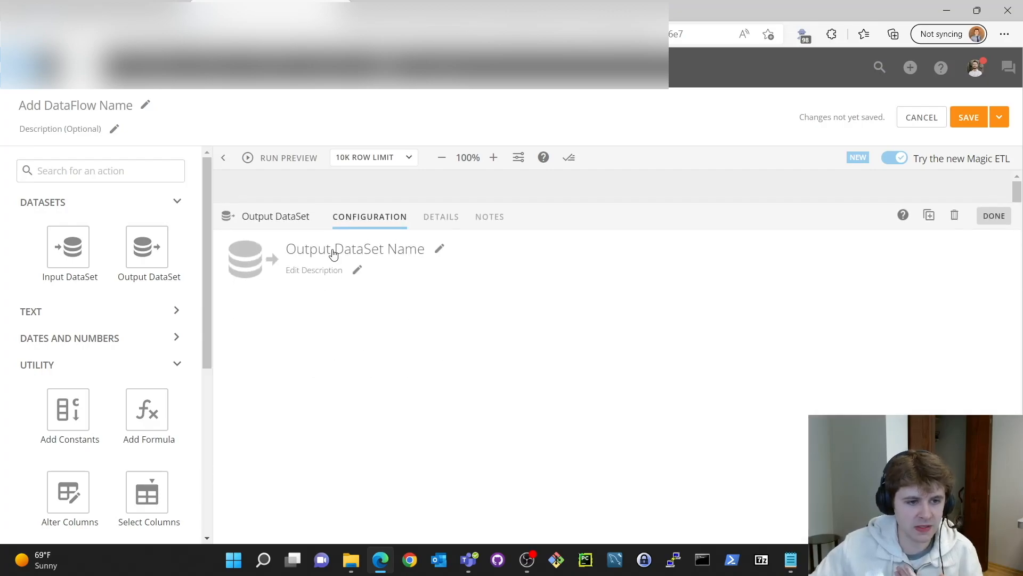
pyautogui.click(332, 251)
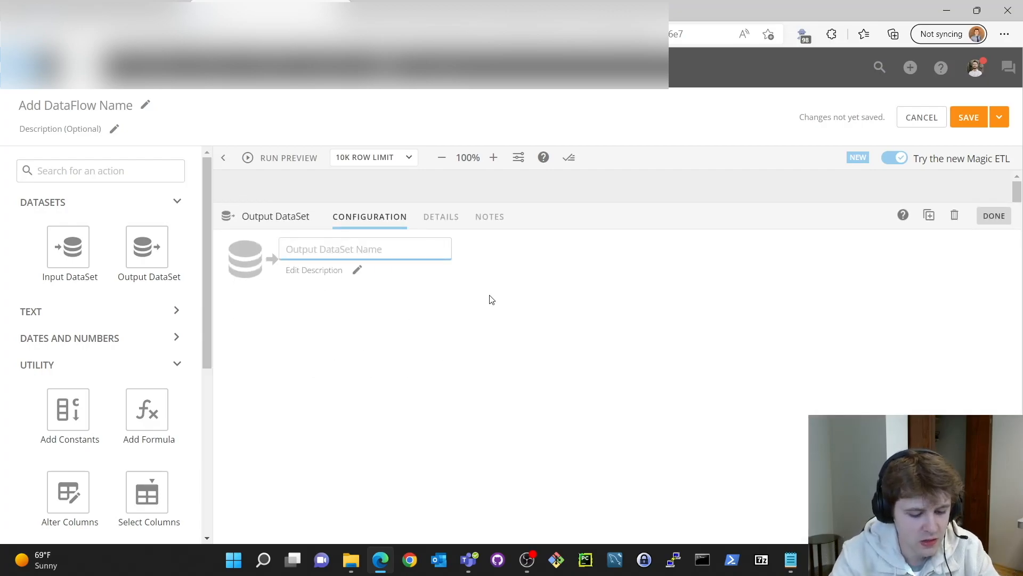
pyautogui.write('YT')
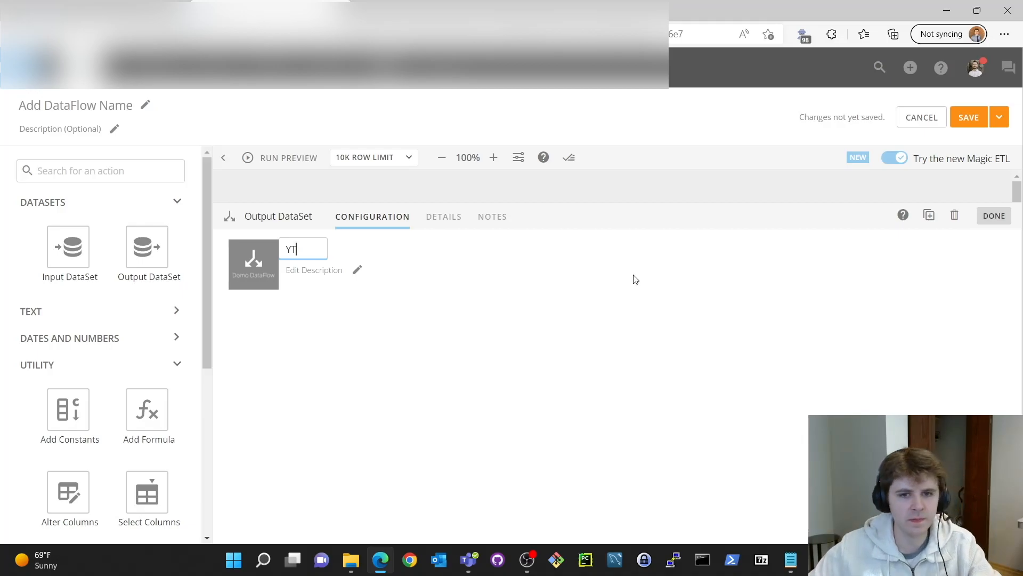
pyautogui.click(994, 217)
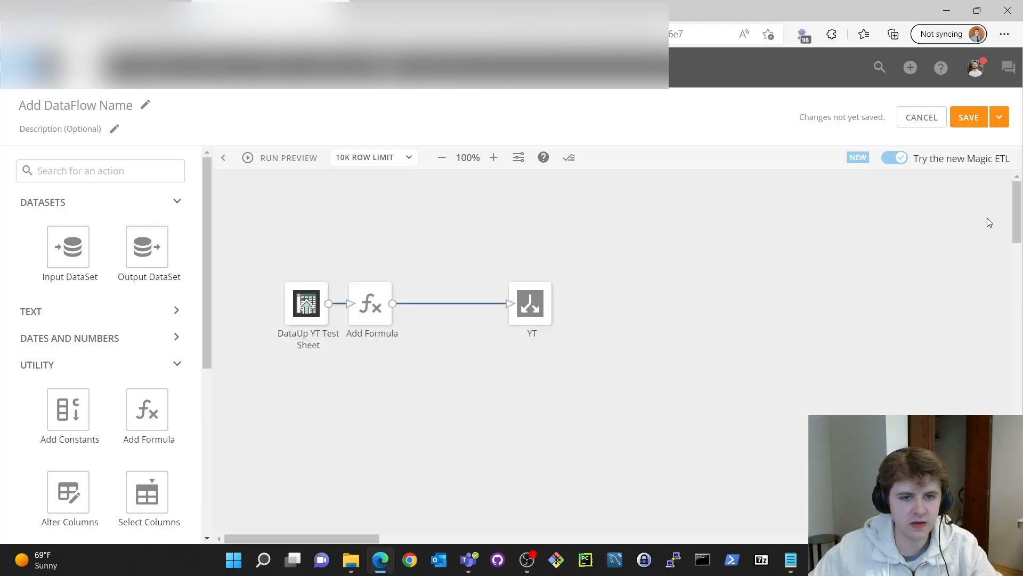
# Save and run the DataFlow without a version description
pyautogui.click(1000, 118)
pyautogui.click(968, 148)
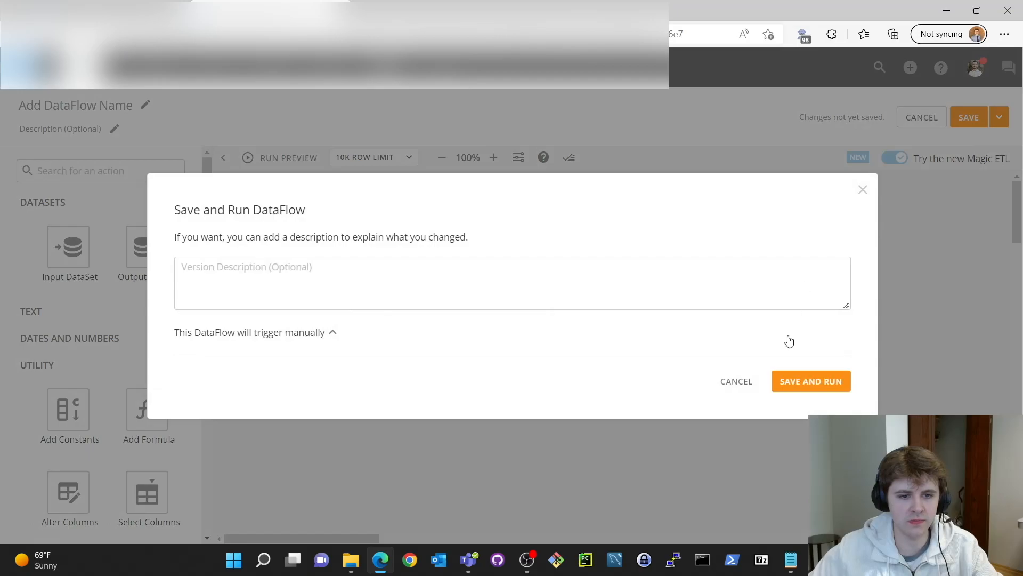
pyautogui.click(808, 376)
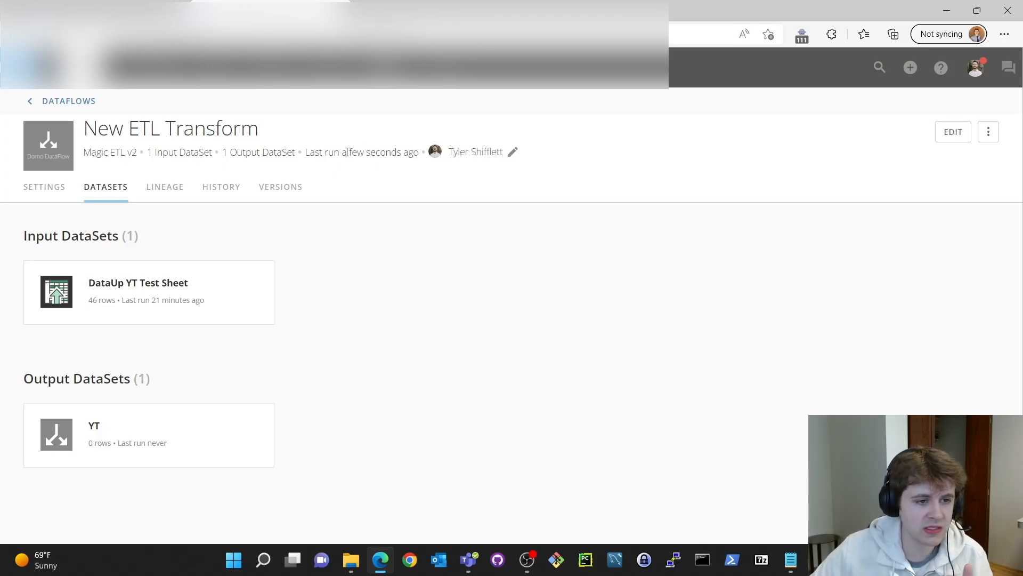
# Open the data table of the YT output dataset and examine the Location values against the Type column
pyautogui.moveTo(313, 151); pyautogui.dragTo(398, 153)
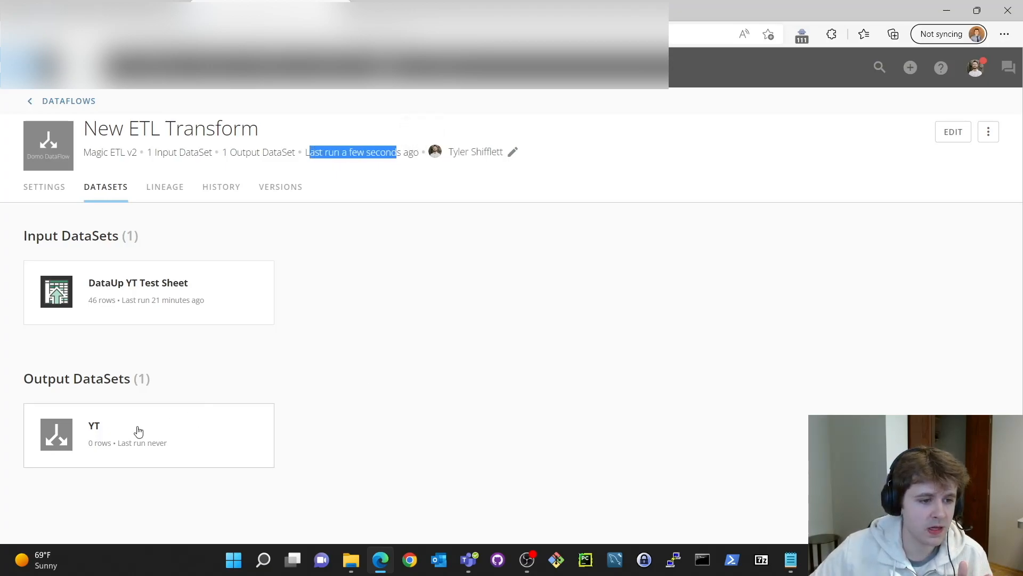
pyautogui.click(106, 431)
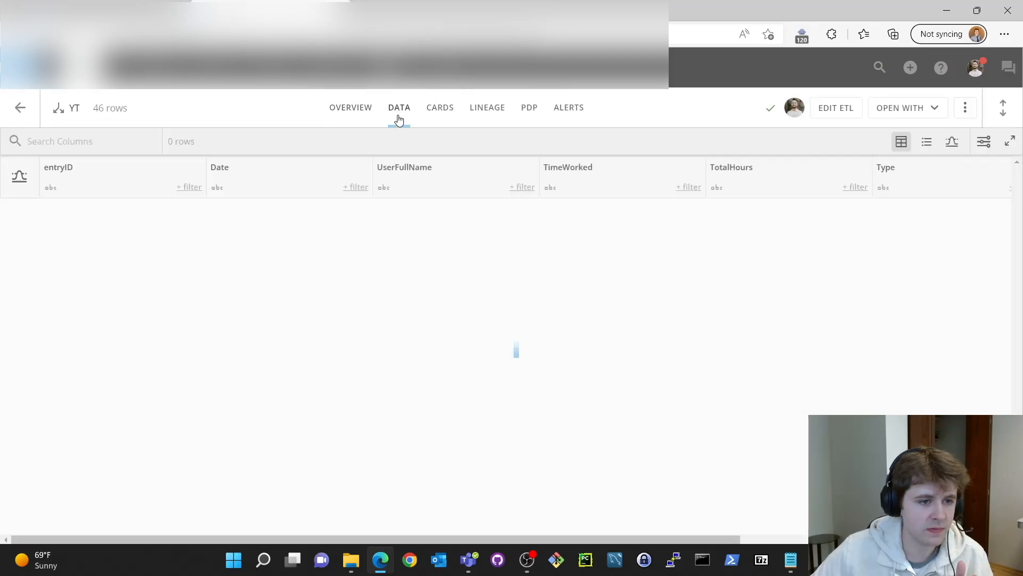
pyautogui.moveTo(264, 538); pyautogui.dragTo(787, 564)
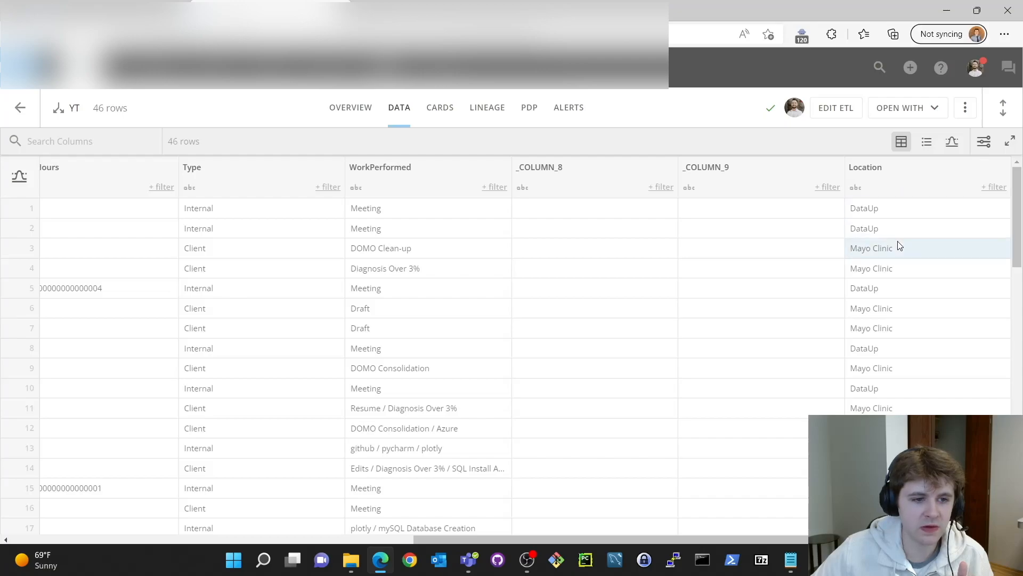
pyautogui.scroll(-5, 901, 235)
pyautogui.scroll(-2, 900, 252)
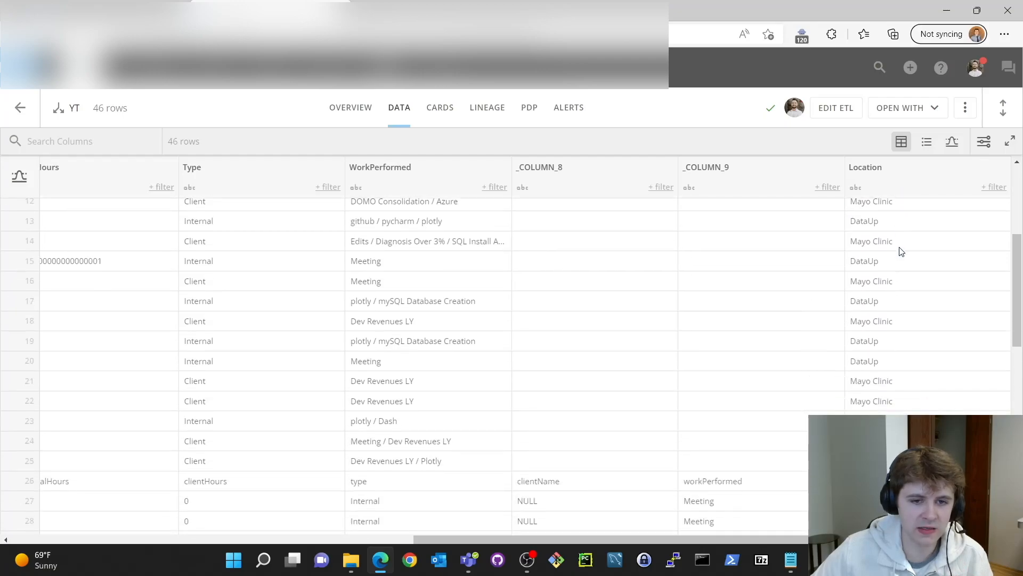